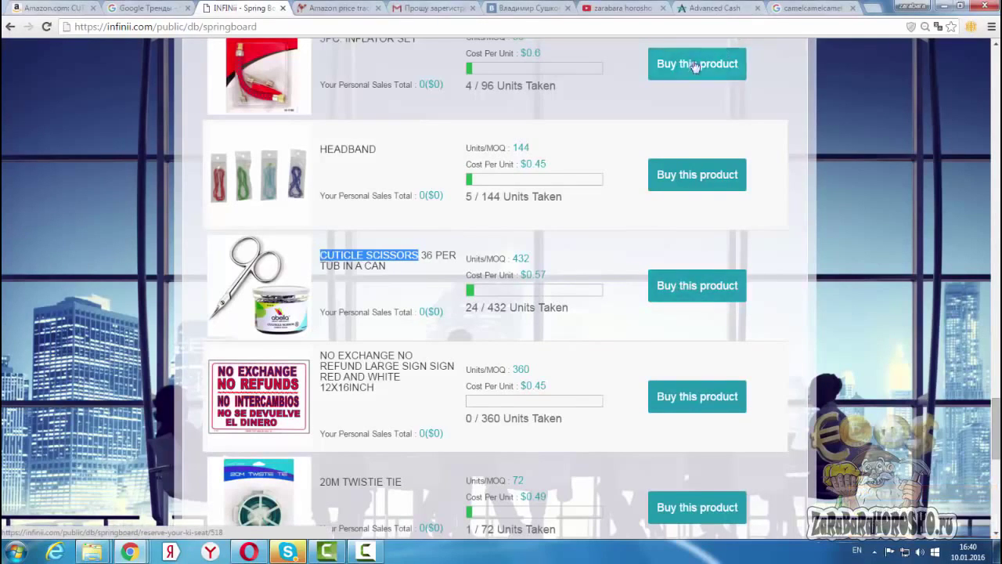
Open the purchase form for the cuticle scissors, then examine the Get More Credits page down to its payment details.
left_click(705, 287)
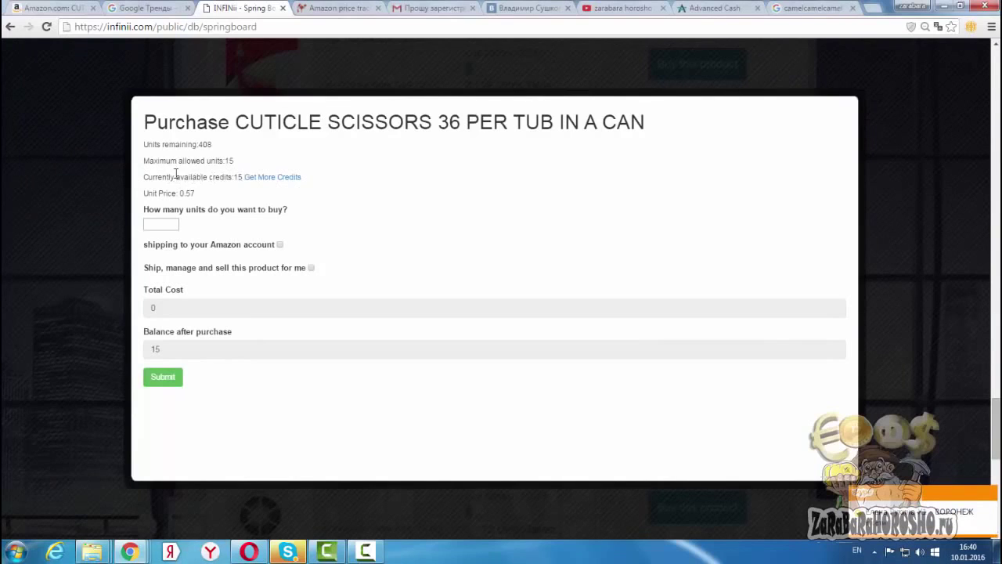
left_click(284, 179)
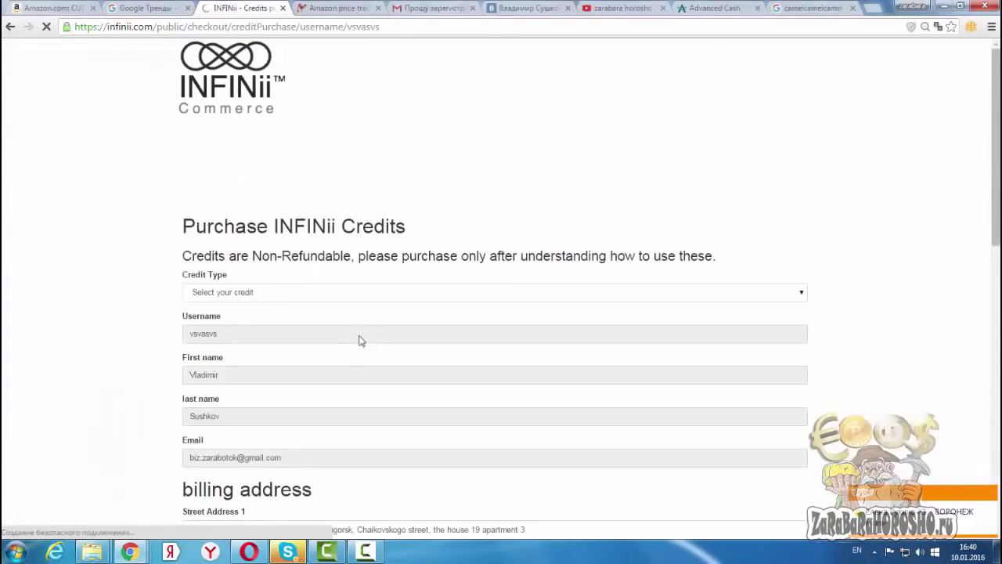
scroll(353, 282, "down", 2)
scroll(358, 230, "down", 6)
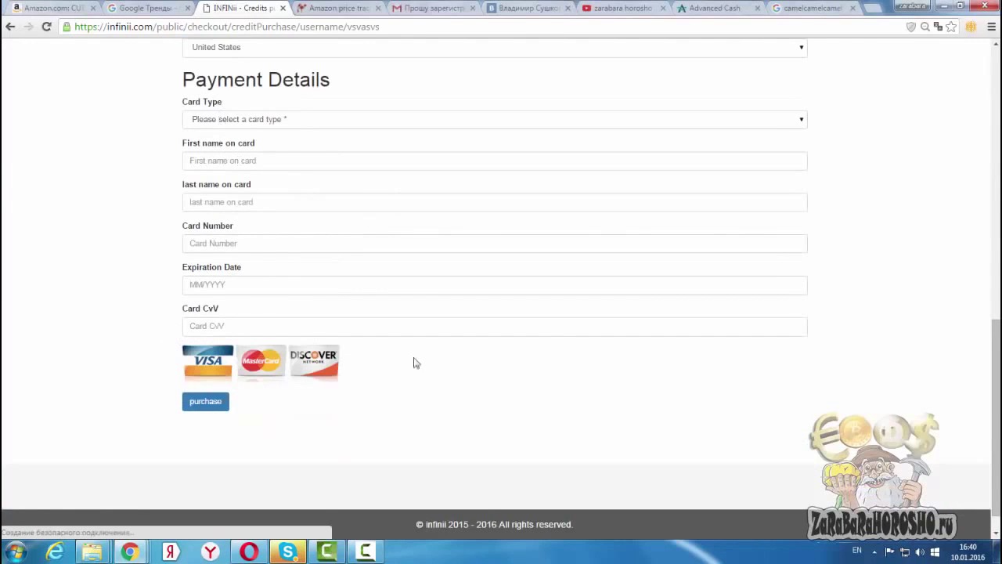
Return to the Spring Board page and open the Third-party Products list.
left_click(10, 28)
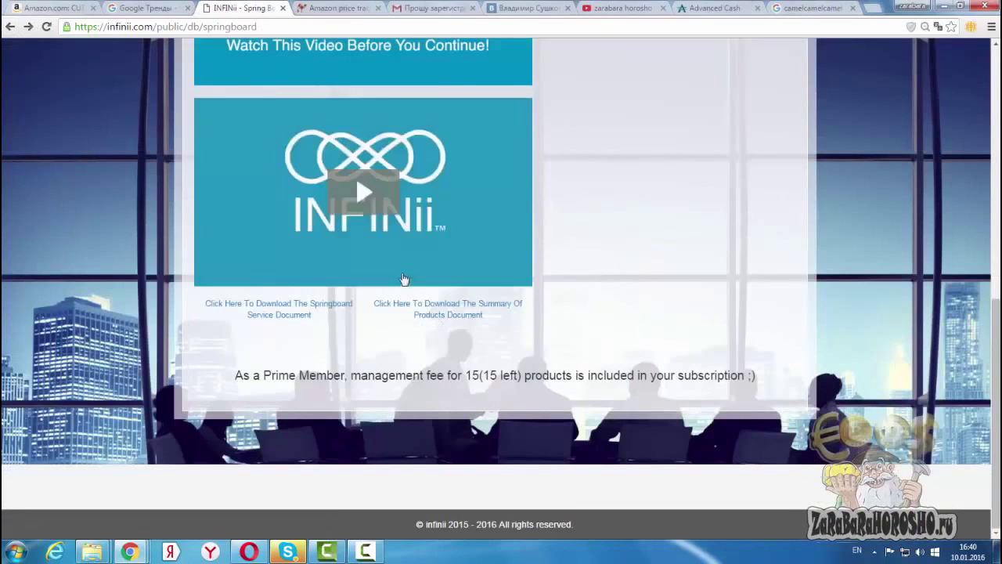
scroll(384, 149, "up", 4)
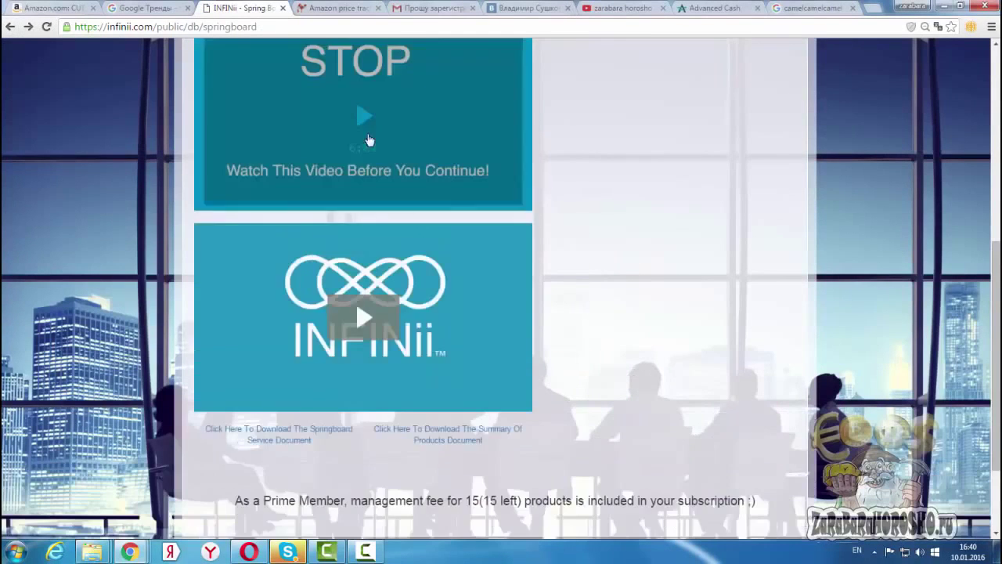
scroll(405, 163, "up", 3)
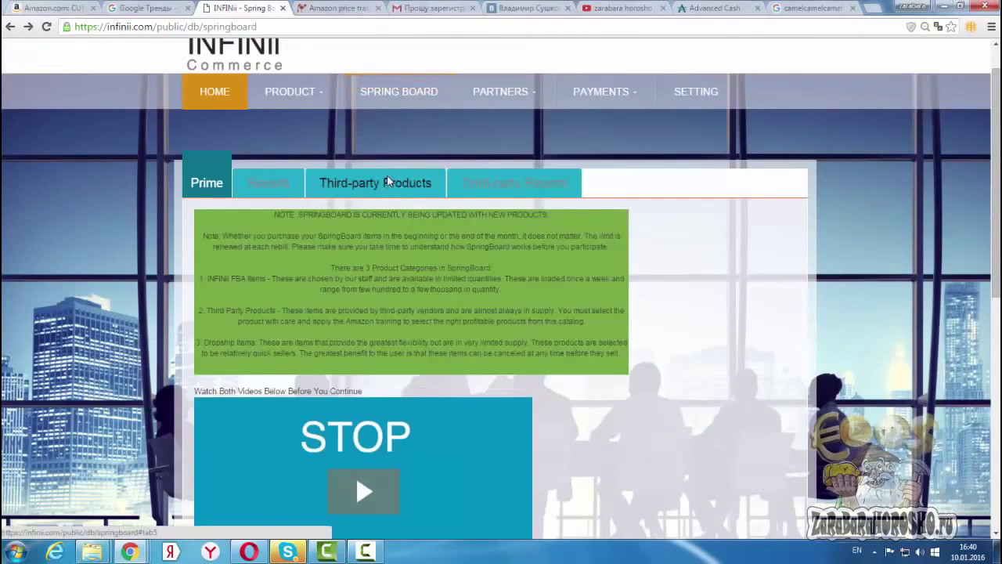
left_click(390, 180)
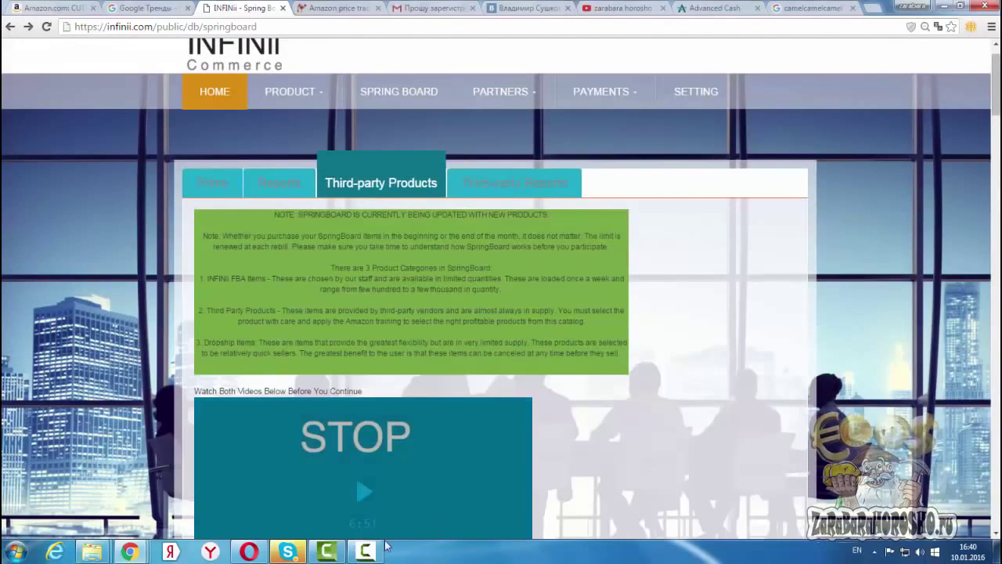
left_click(365, 551)
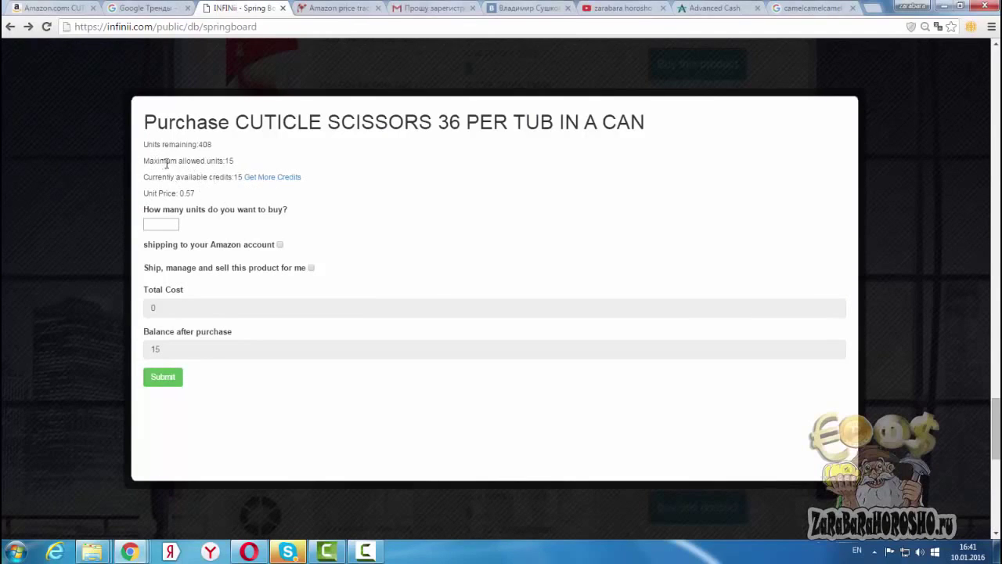
Set the cuticle scissors purchase to 15 units and enable "Ship, manage and sell this product for me".
mouse_move(233, 160)
left_mouse_down()
mouse_move(213, 160)
mouse_move(230, 158)
left_mouse_up()
left_click_drag(184, 194, 200, 195)
left_click(383, 239)
left_click(160, 223)
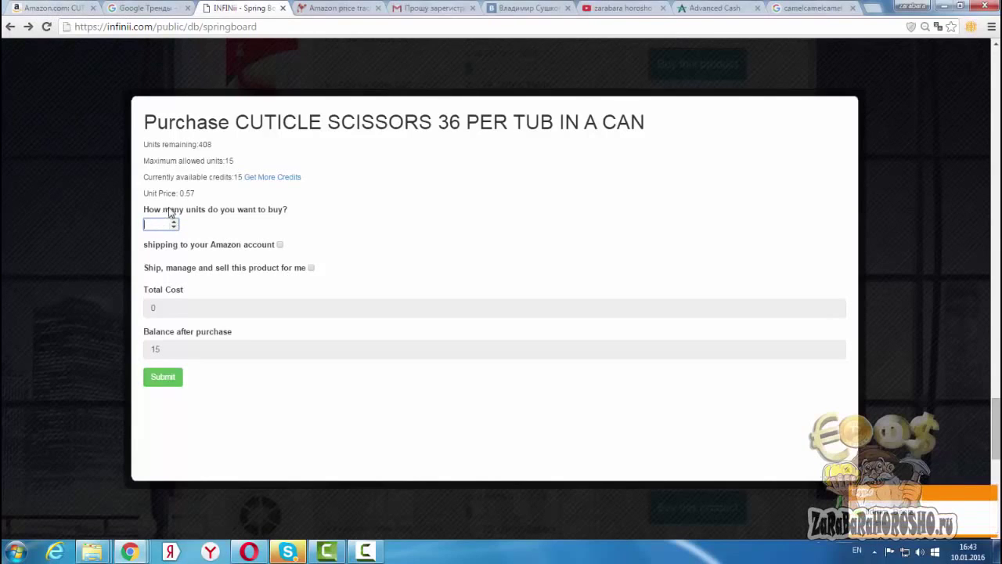
type("15")
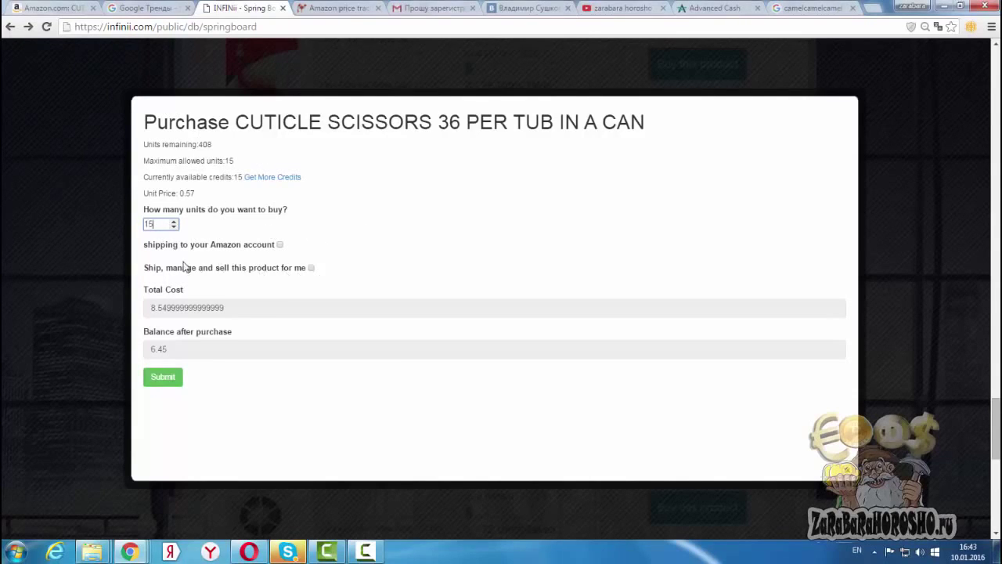
left_click(311, 268)
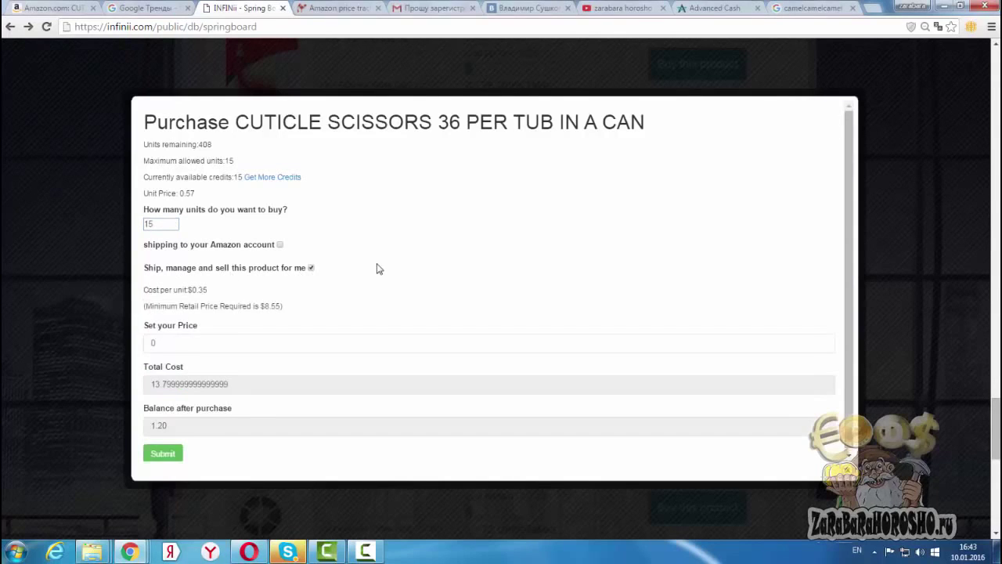
scroll(377, 269, "down", 1)
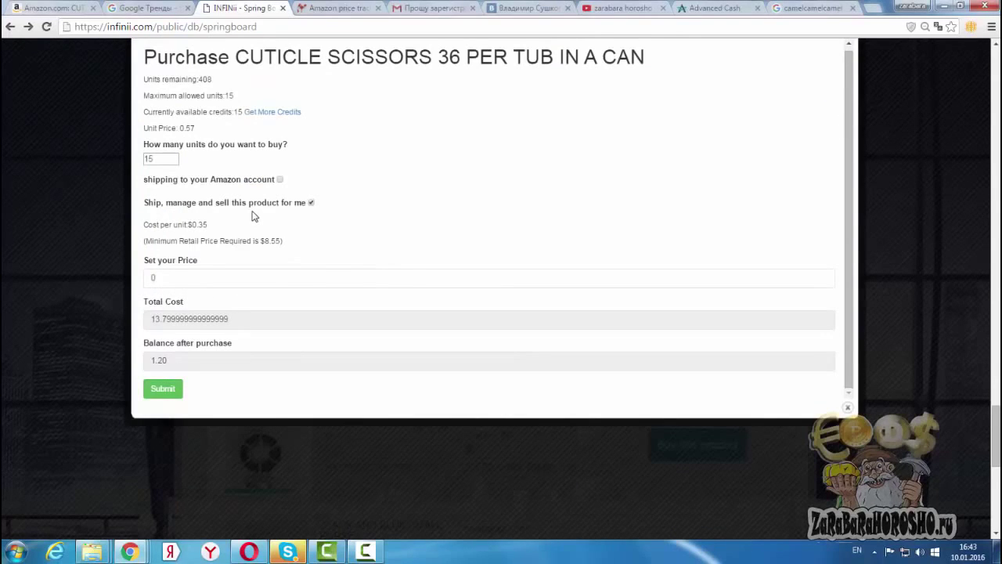
scroll(253, 209, "down", 1)
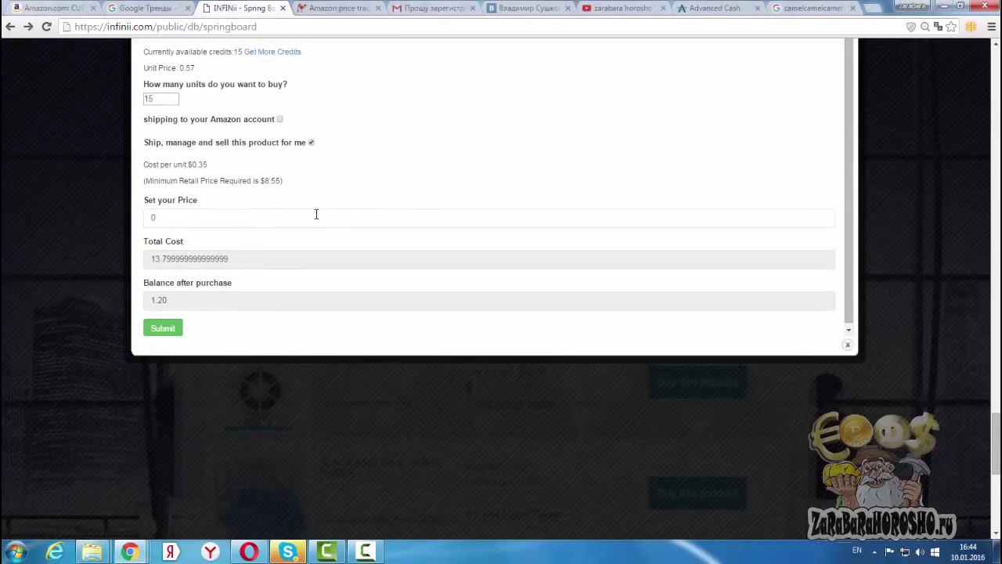
scroll(316, 215, "up", 1)
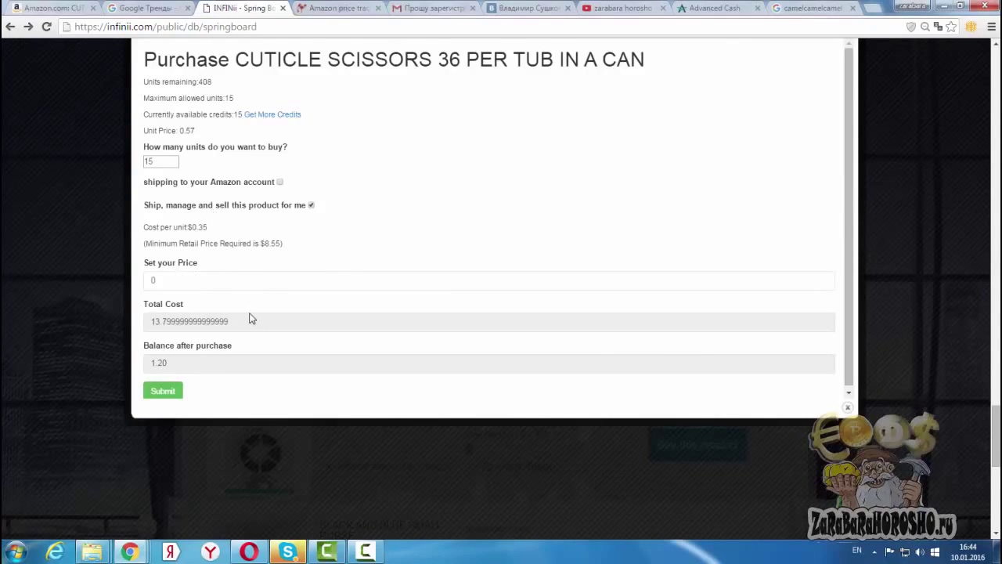
scroll(250, 318, "down", 1)
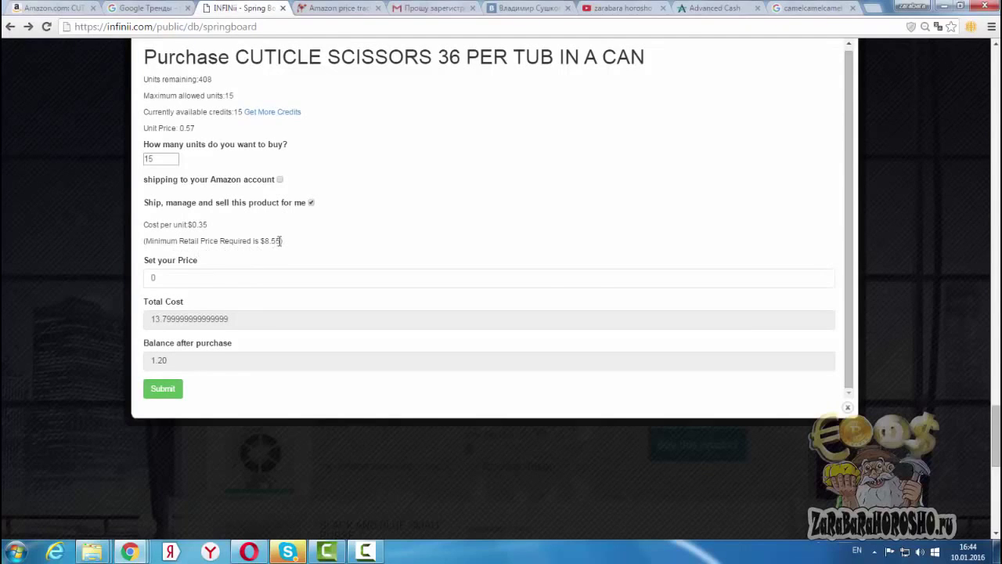
Compare competing prices in Amazon's cuticle scissors search results, and return to the INFINii purchase form.
left_click(215, 278)
type("1")
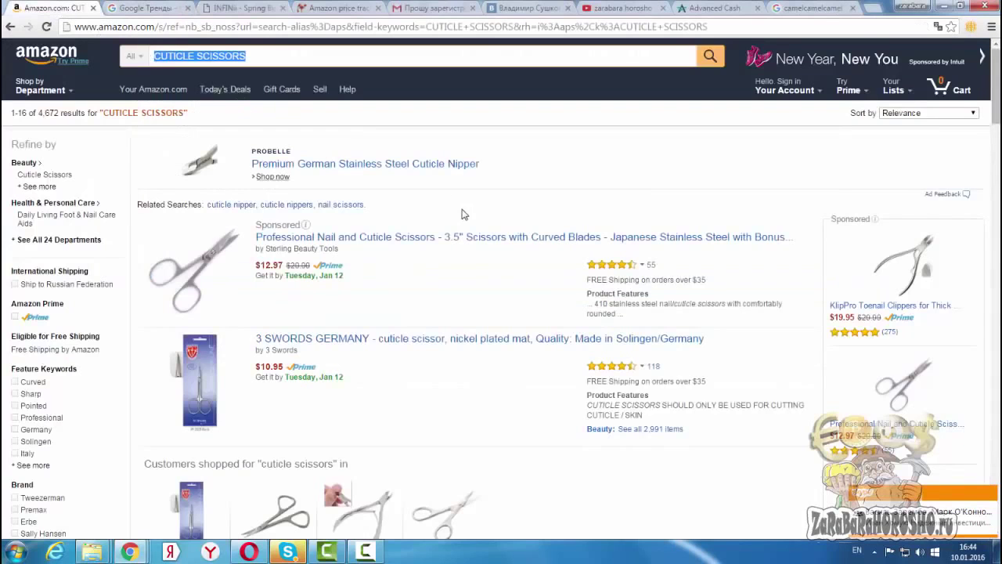
scroll(465, 227, "down", 2)
scroll(420, 269, "down", 5)
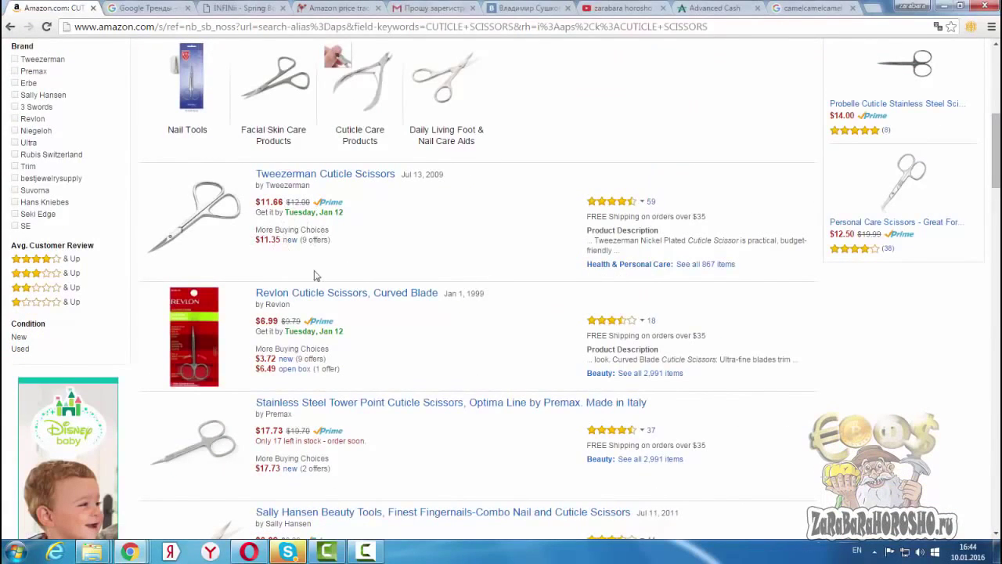
scroll(318, 274, "down", 2)
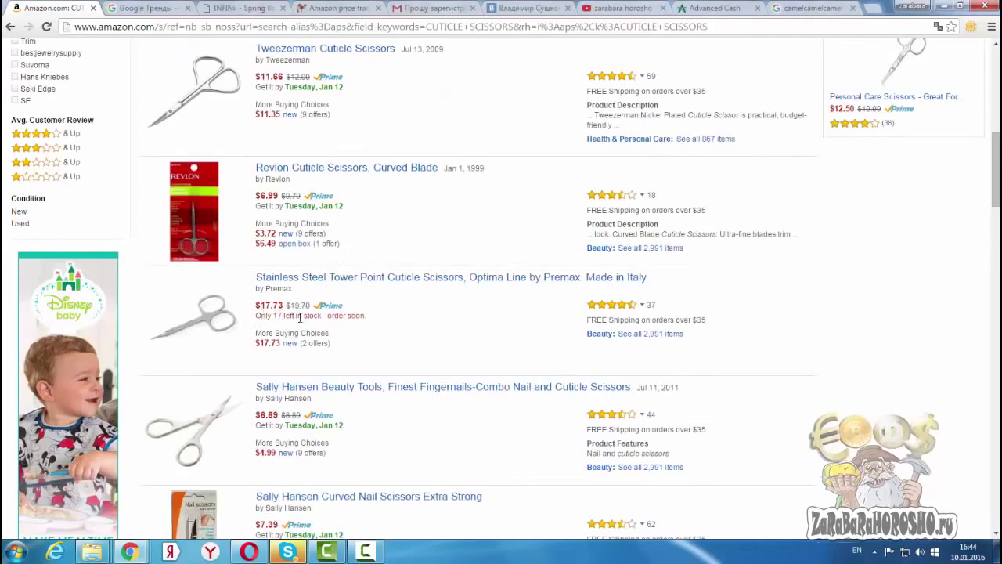
scroll(300, 315, "down", 6)
scroll(302, 324, "down", 2)
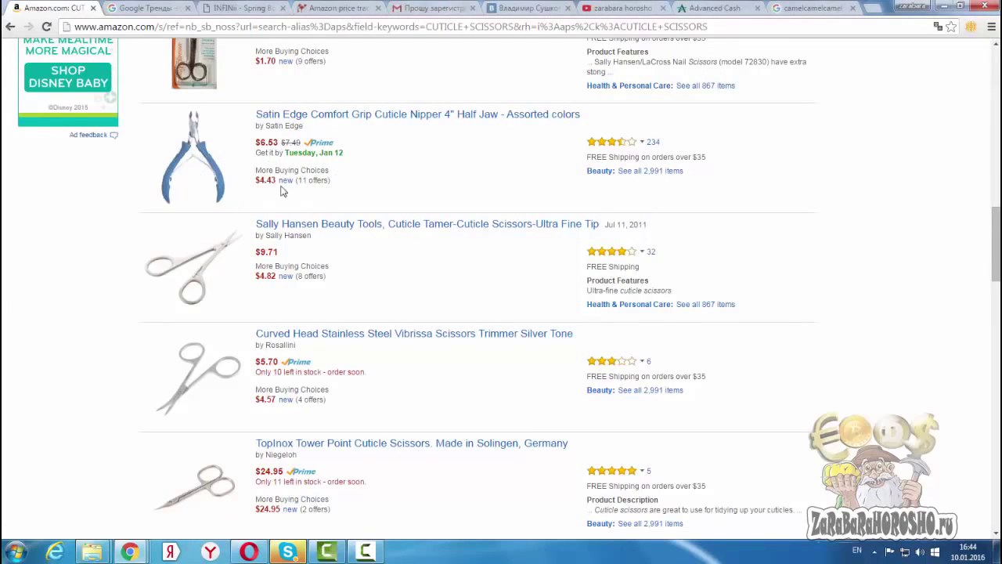
left_click(242, 9)
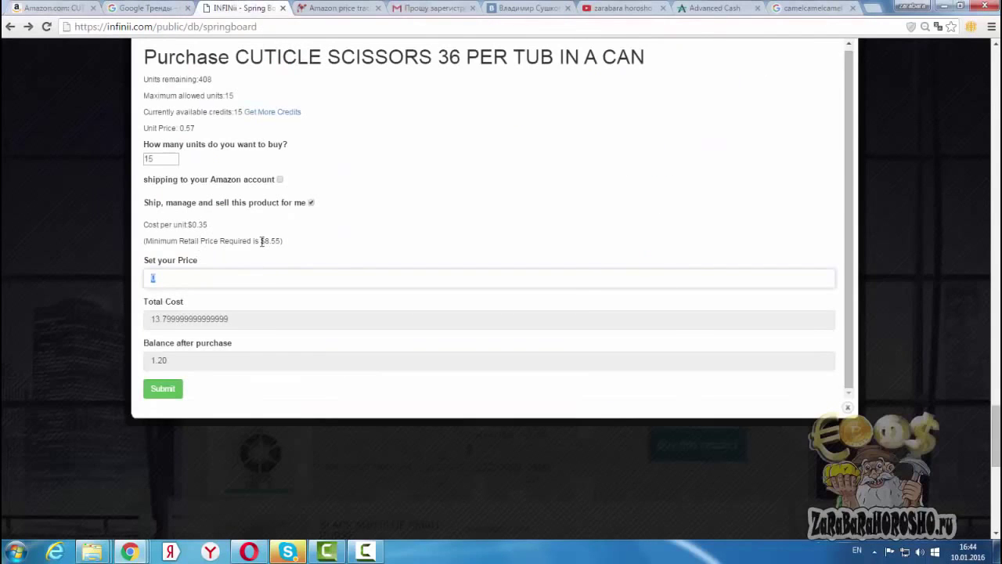
Set the selling price of the cuticle scissors to 10.99 and submit the purchase.
key("BackSpace")
left_click_drag(259, 240, 287, 245)
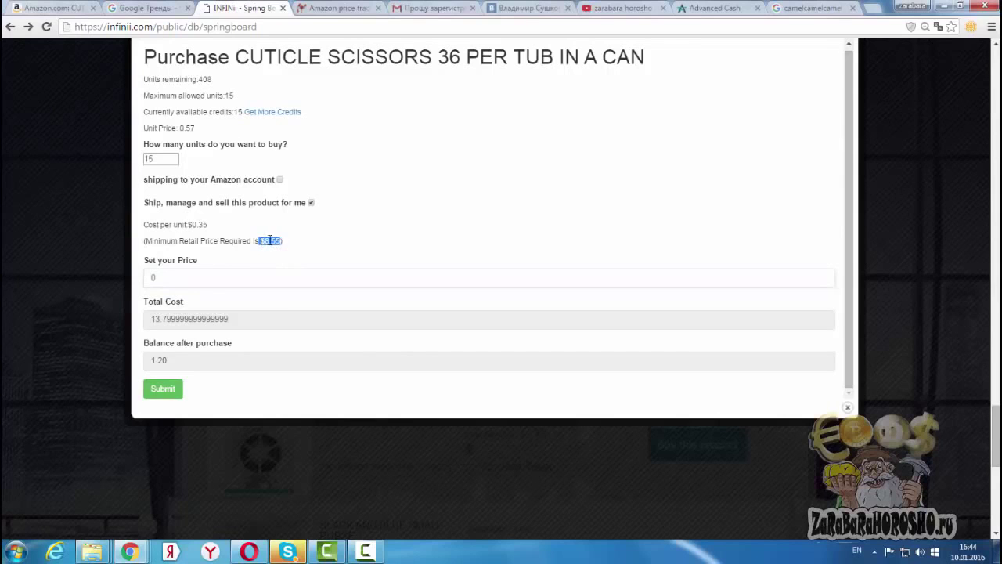
left_click(264, 241)
left_click(184, 275)
type("1")
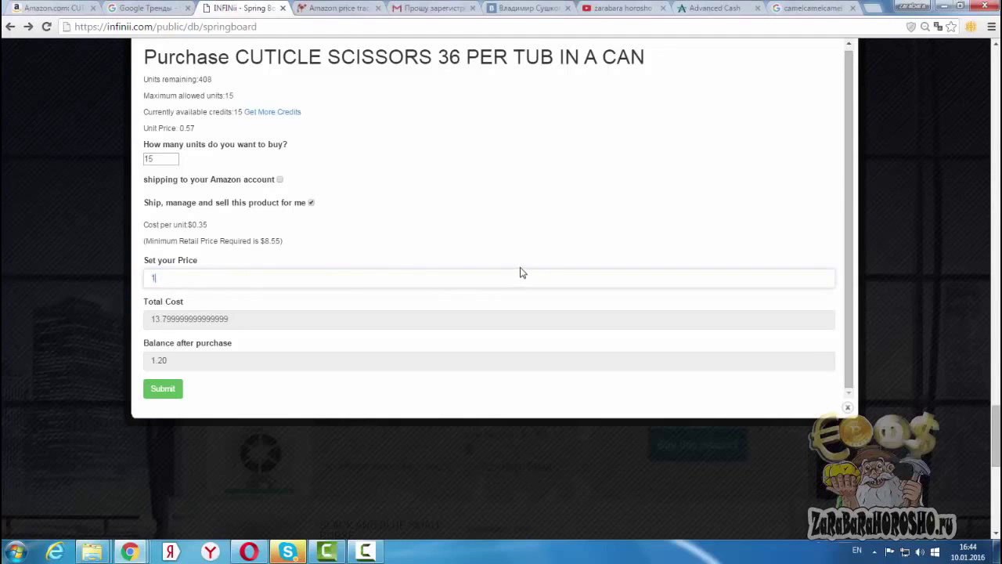
type("0.99")
left_click(192, 278)
left_click(164, 389)
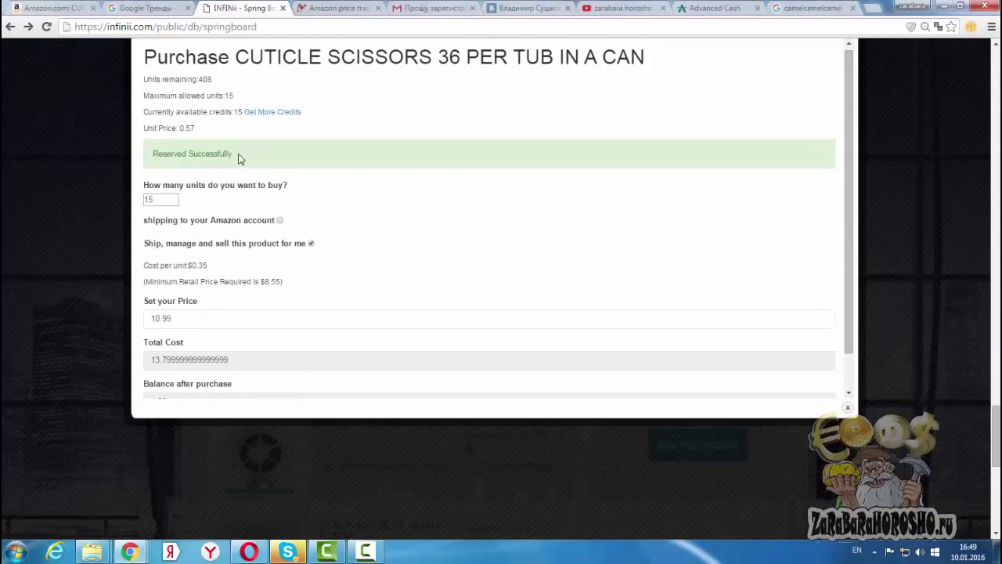
left_click_drag(238, 154, 151, 156)
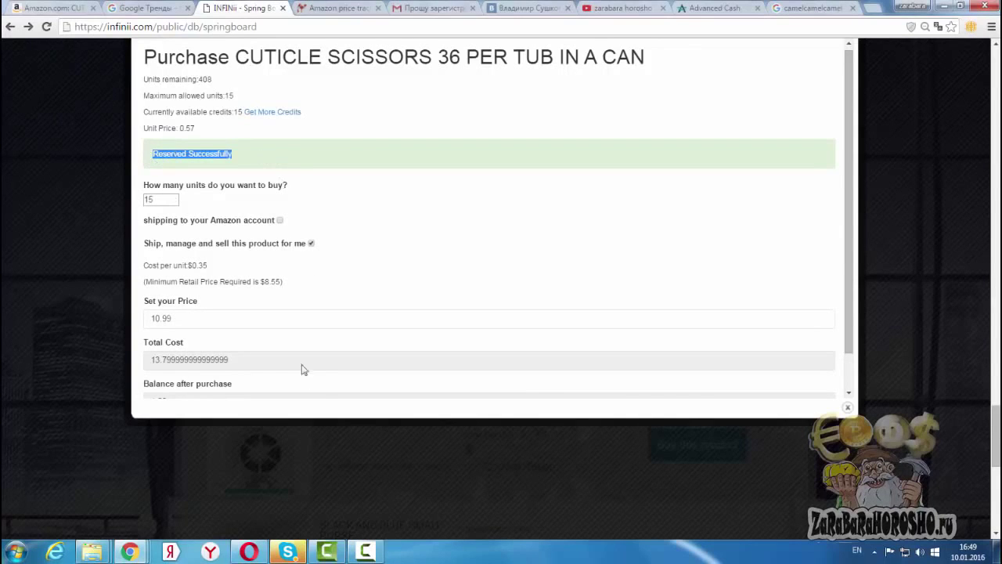
left_click(365, 551)
left_click(944, 489)
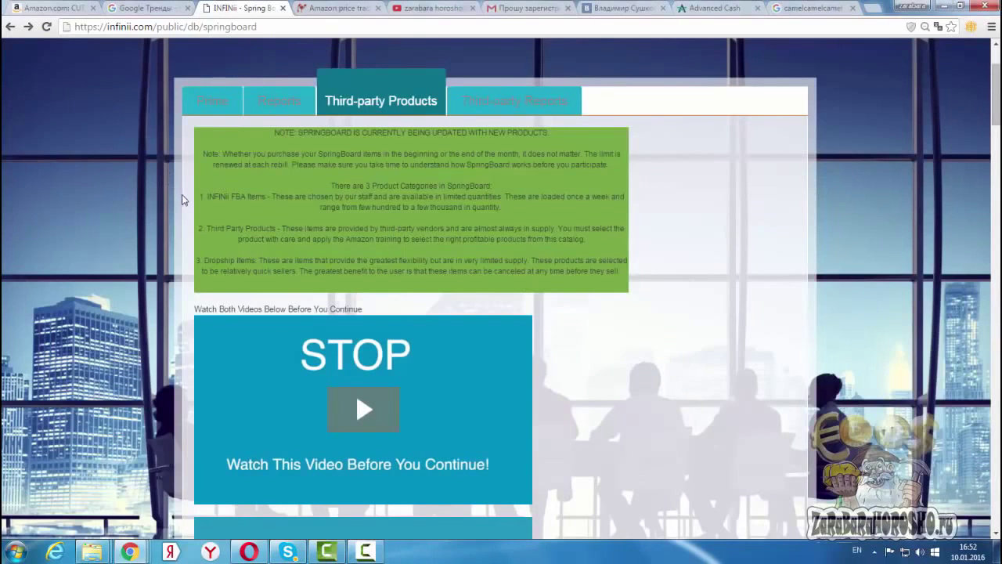
Reload the Spring Board, open Third-party Reports and examine the units taken for the purchased cuticle scissors.
scroll(229, 153, "up", 2)
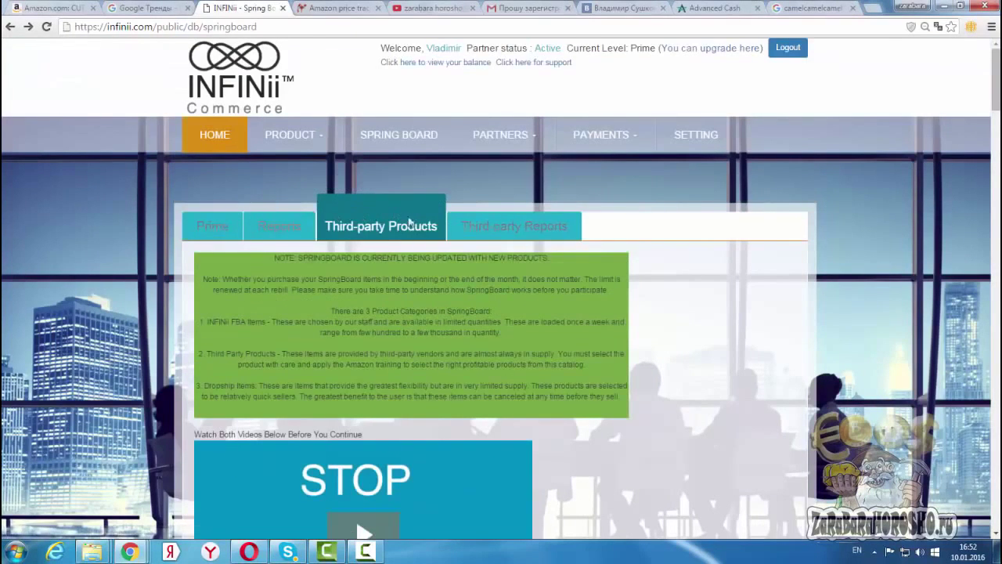
left_click(394, 135)
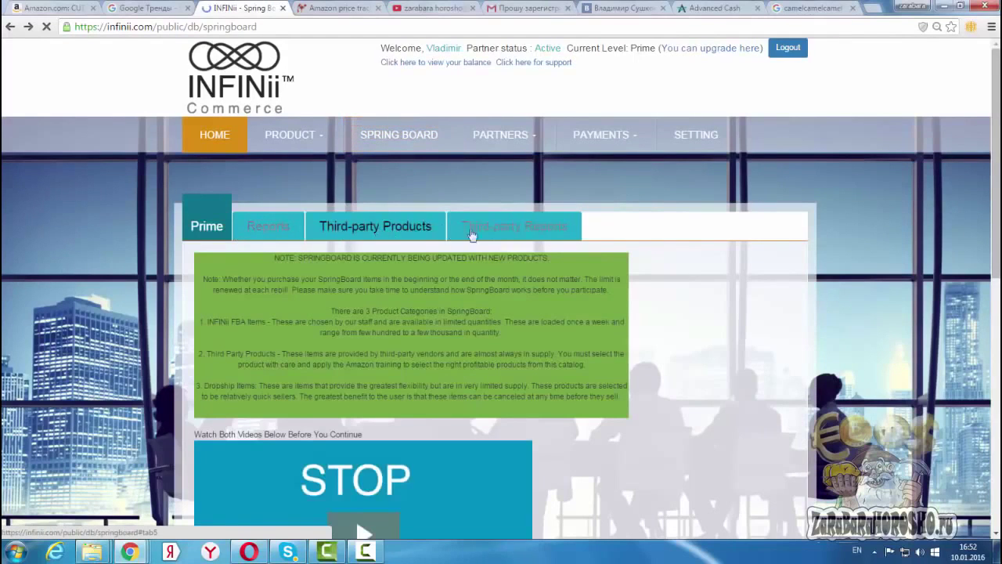
left_click(505, 227)
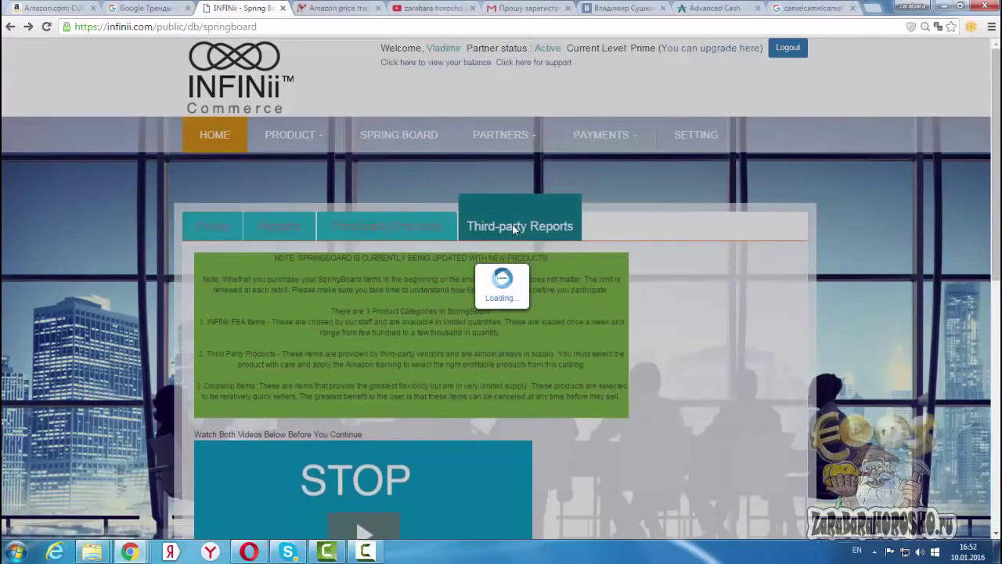
scroll(604, 238, "down", 5)
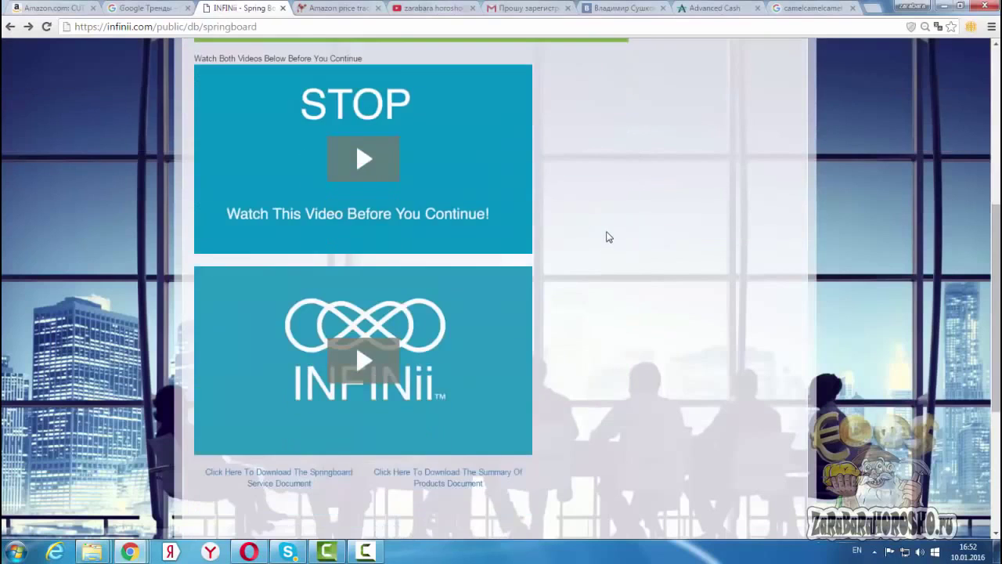
scroll(608, 234, "down", 3)
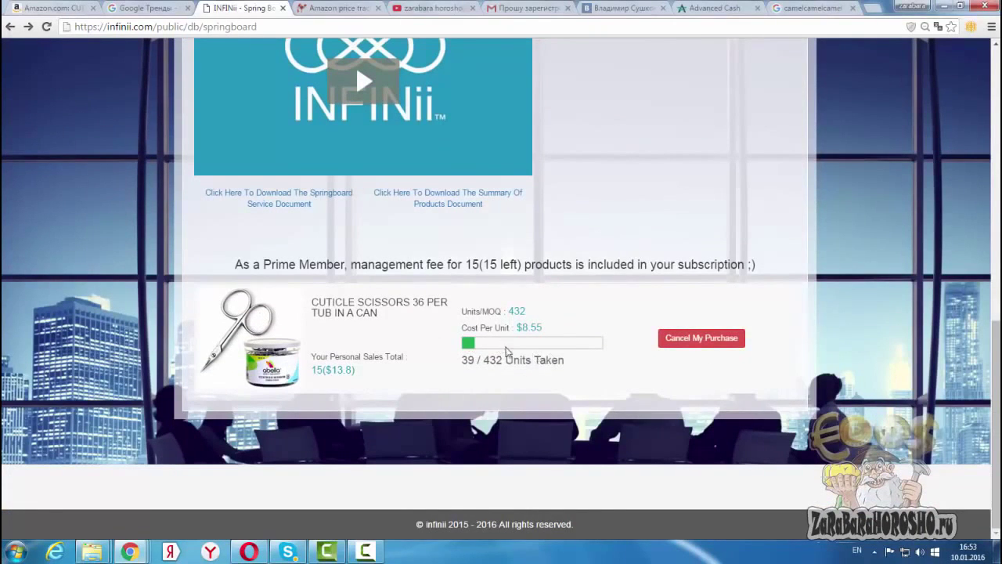
double_click(467, 360)
left_click_drag(483, 360, 513, 361)
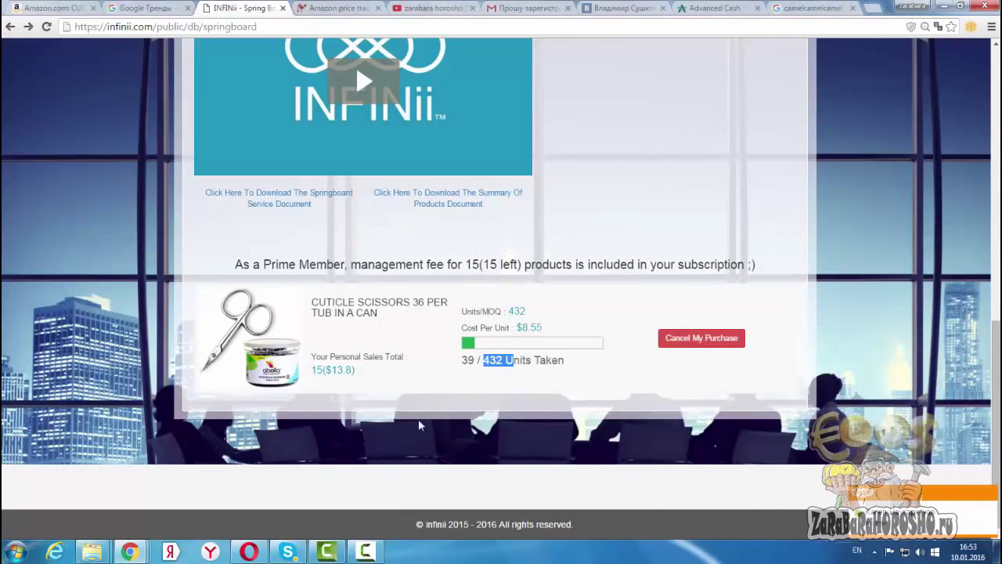
scroll(453, 340, "up", 6)
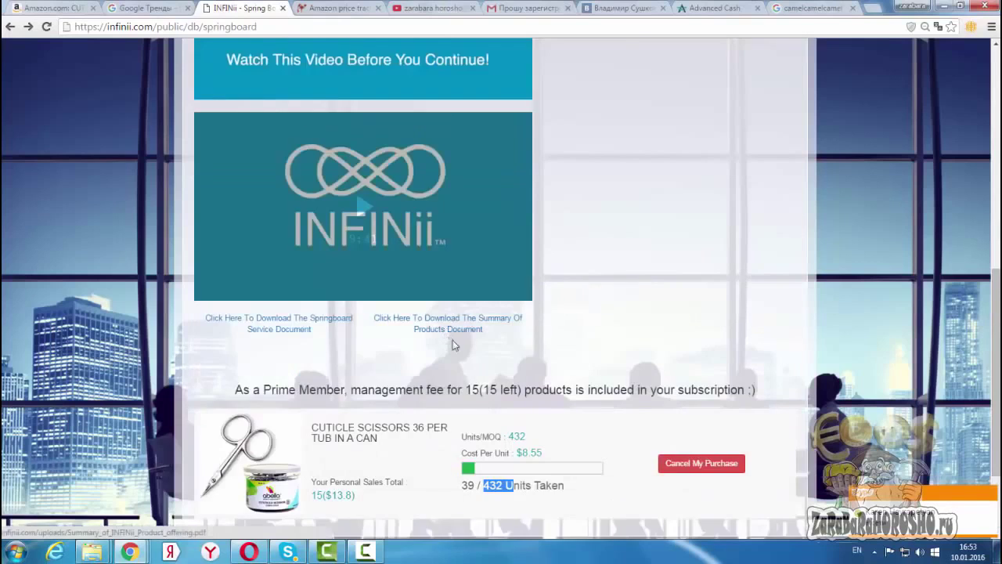
scroll(480, 348, "up", 2)
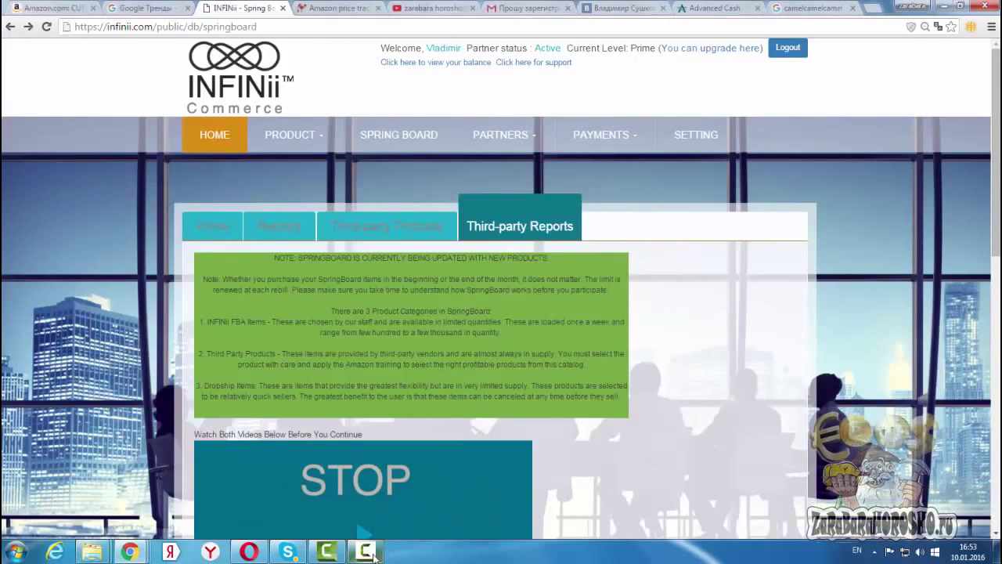
mouse_move(378, 553)
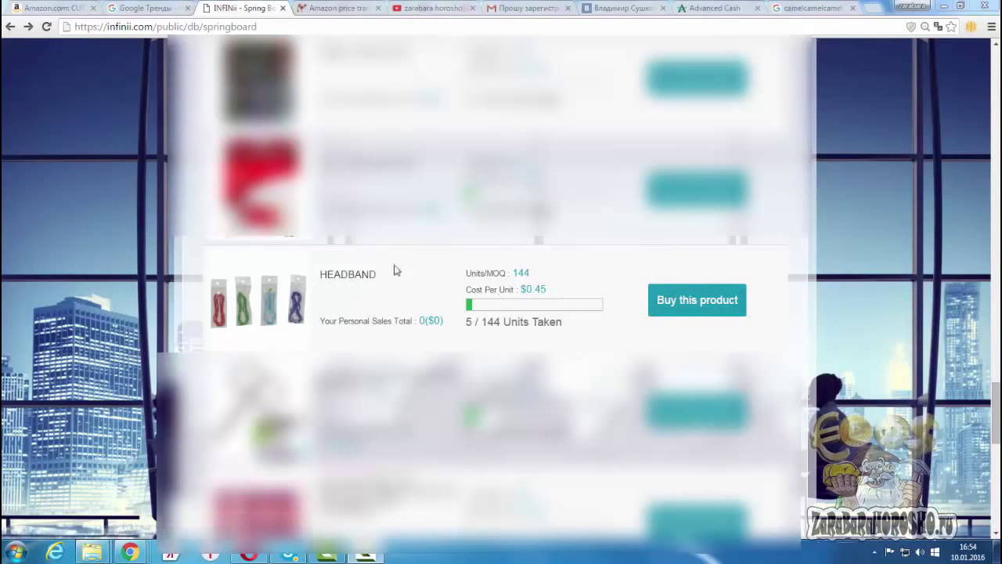
Copy the product name HEADBAND from the third-party product list.
left_click_drag(380, 275, 330, 274)
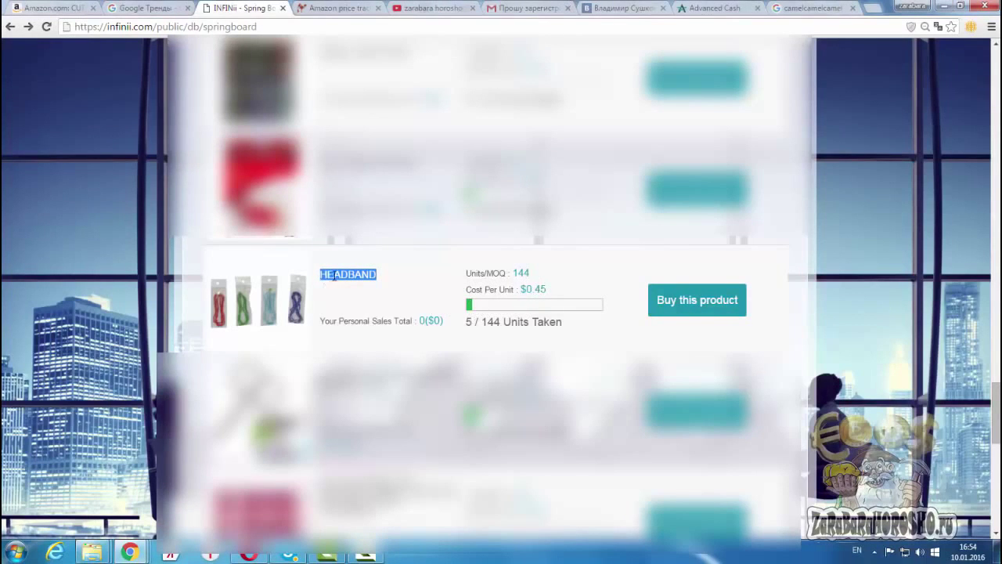
right_click(347, 274)
left_click(383, 284)
right_click(367, 269)
left_click(395, 282)
Switch to the Amazon results page and replace the search text with the copied name HEADBAND.
left_click(51, 7)
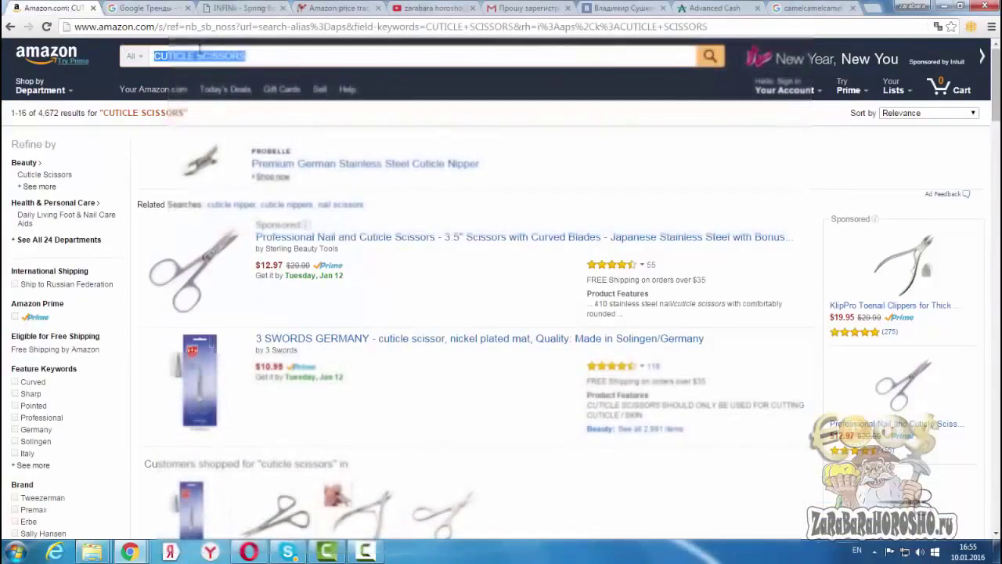
left_click(262, 56)
triple_click(251, 55)
right_click(192, 56)
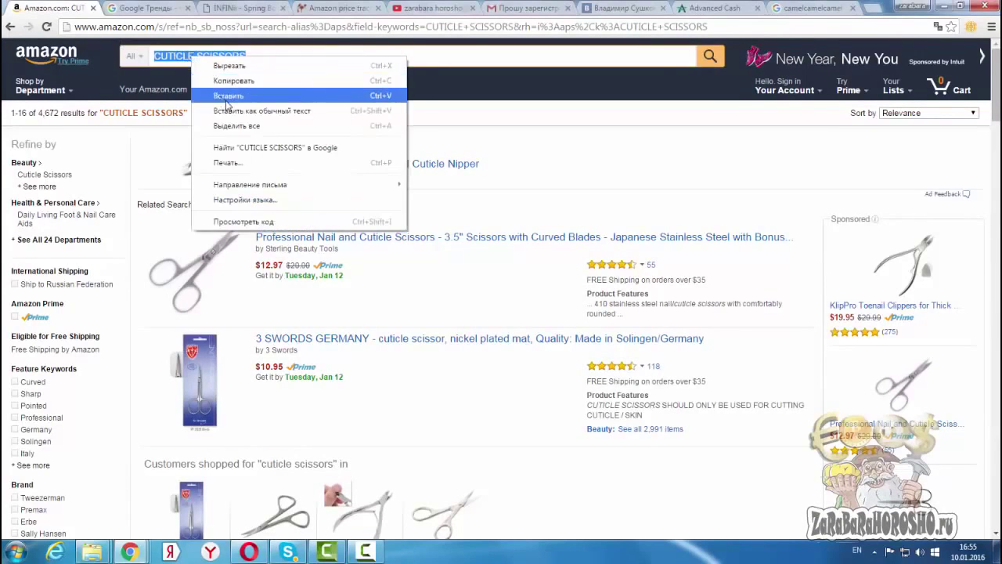